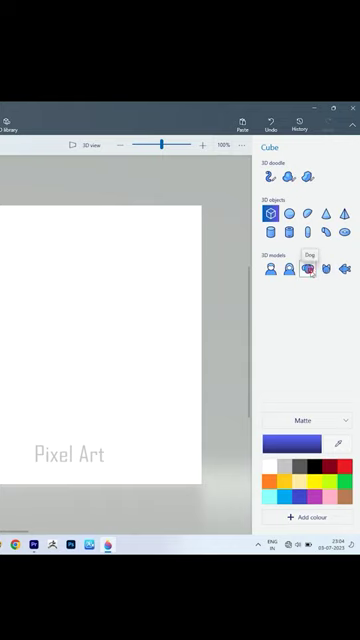
Insert the 3D Dog model, spin it back to a side view and tilt it forward
left_click(169, 316)
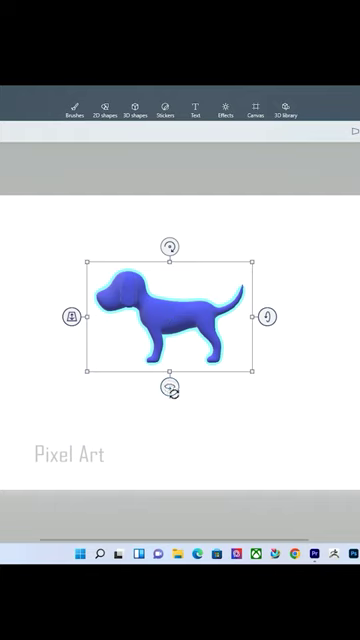
left_click_drag(169, 386, 260, 386)
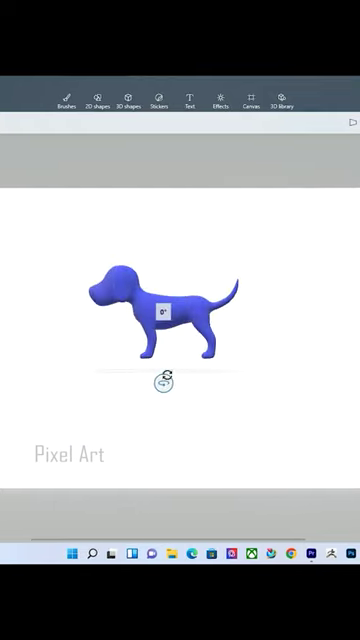
left_click_drag(260, 386, 163, 382)
left_click_drag(262, 312, 262, 303)
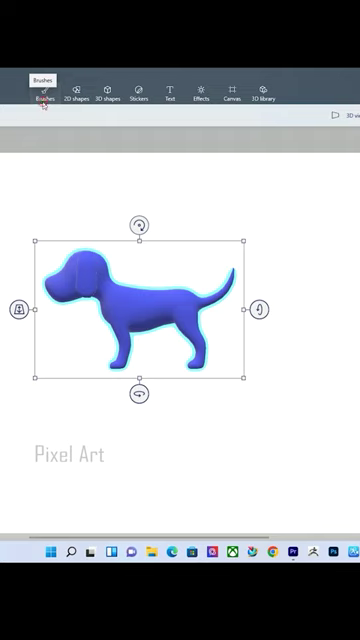
Choose the Fill tool from the Brushes panel
left_click(44, 103)
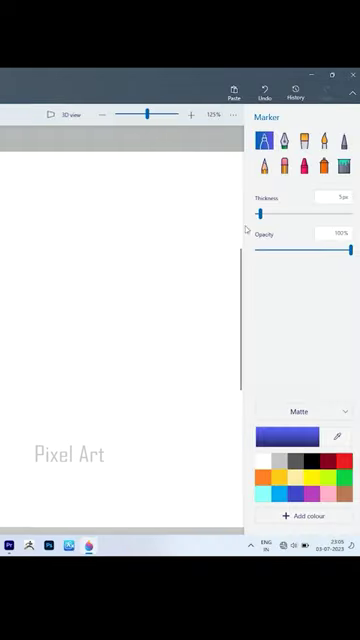
left_click(344, 166)
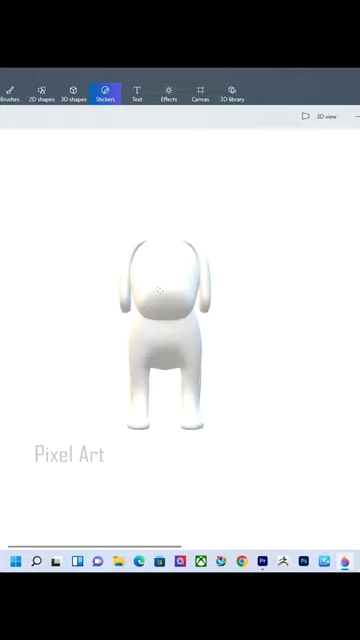
Shrink the dog nose-and-mouth sticker and stamp it onto the dog's face
left_click(161, 291)
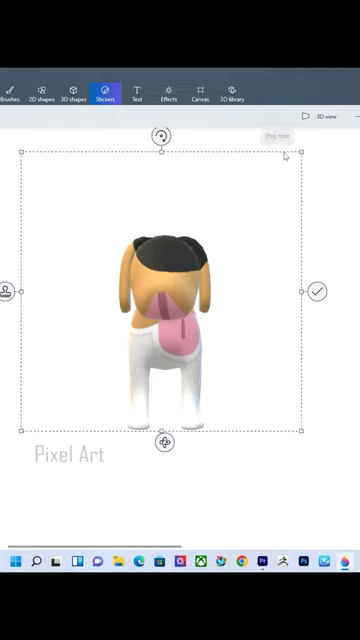
left_click_drag(299, 152, 127, 356)
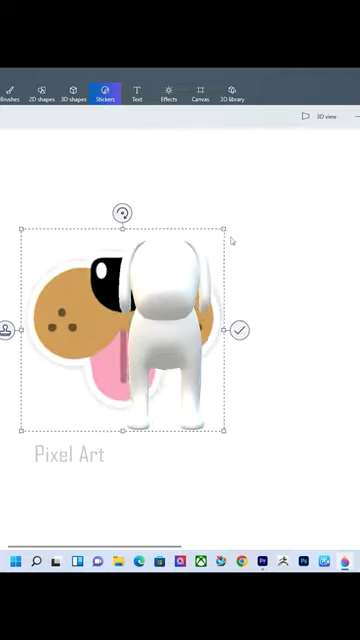
left_click_drag(64, 387, 164, 300)
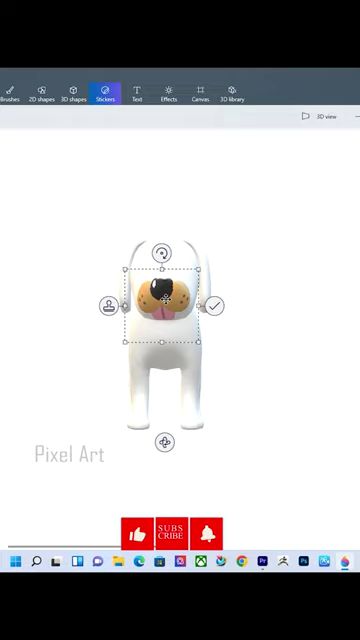
left_click(214, 304)
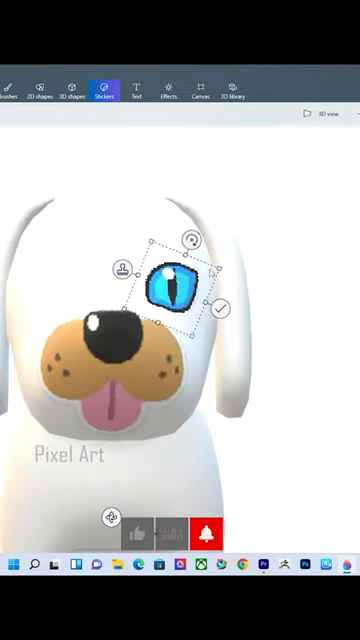